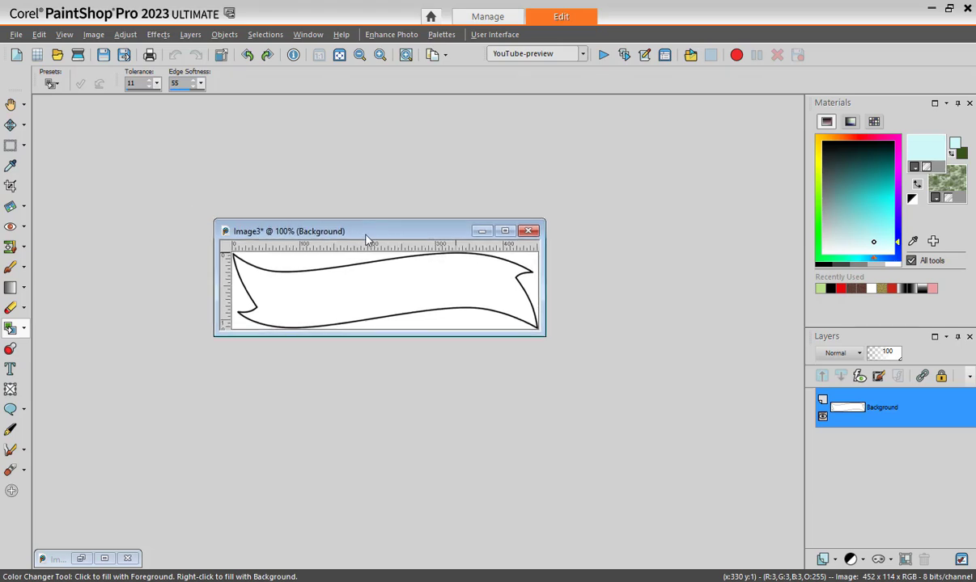
Step: Promote the Background layer, then set the canvas size to width 1000 and height 500 pixels
right_click(873, 413)
click(822, 342)
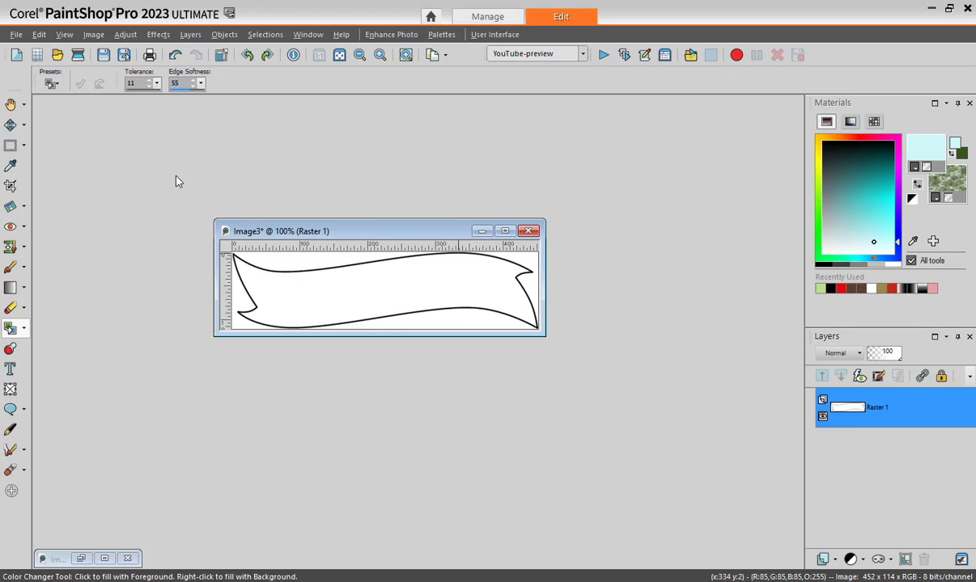
click(93, 34)
click(121, 135)
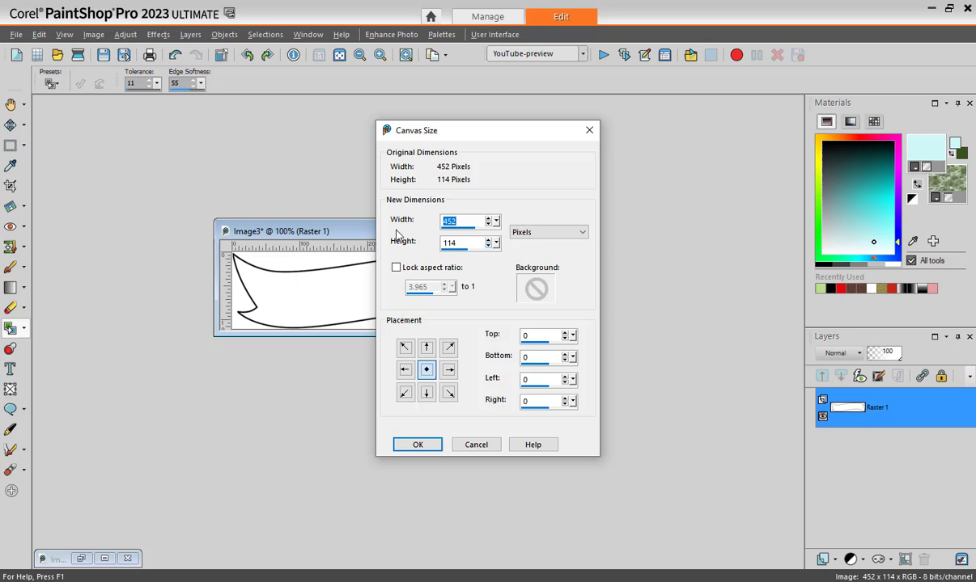
text(1000)
double_click(444, 242)
text(500)
click(418, 444)
drag(464, 193, 417, 137)
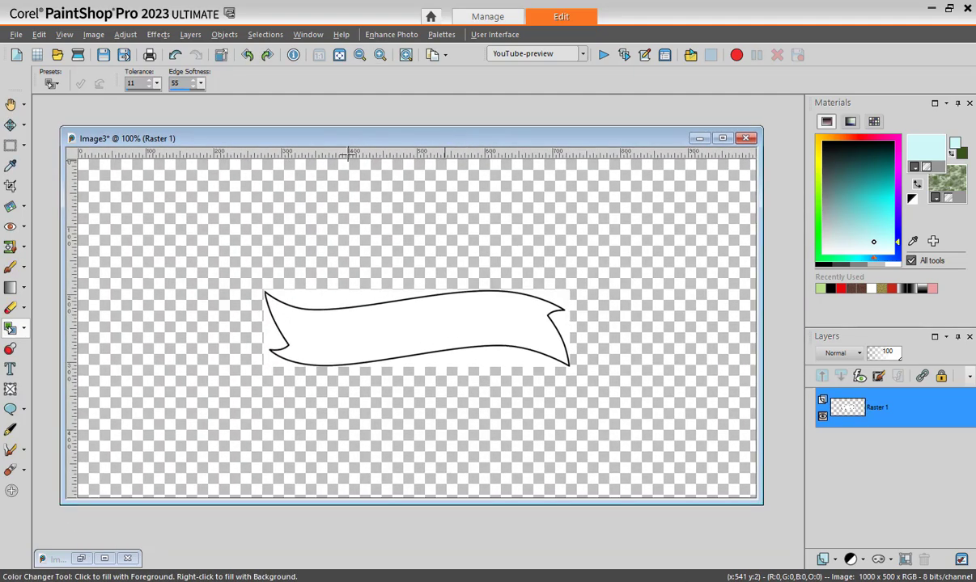
Step: Drag the banner's opposite corner handles outward to scale it to about 193%
click(23, 124)
click(58, 127)
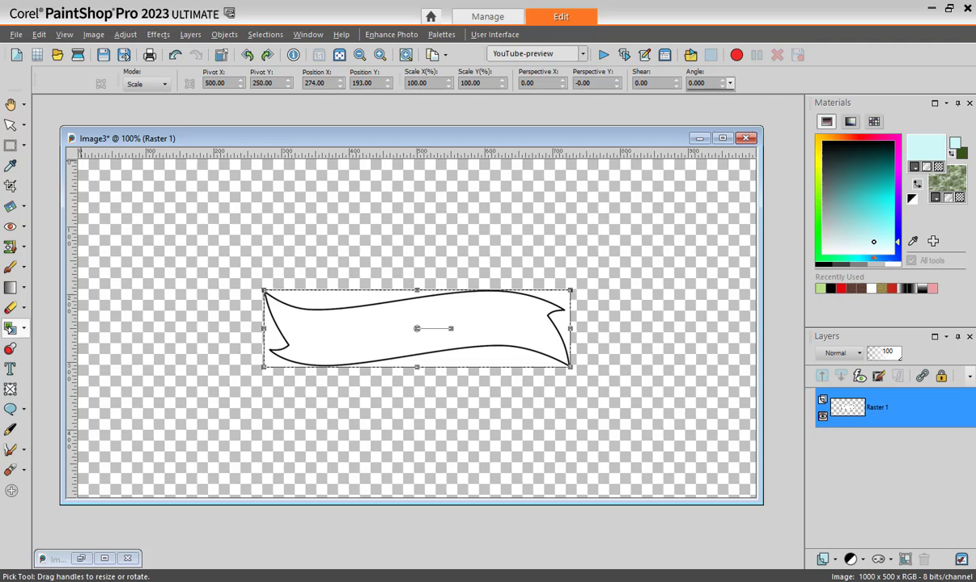
drag(570, 289, 706, 255)
drag(261, 368, 116, 404)
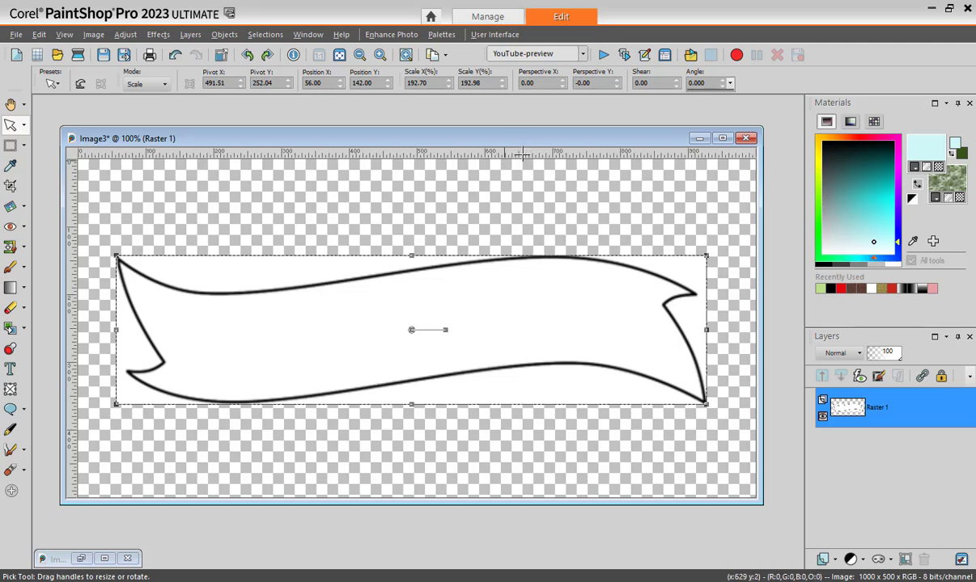
Step: Draw a 10-pixel red freehand line along the banner's bottom edge and show its nodes
click(10, 433)
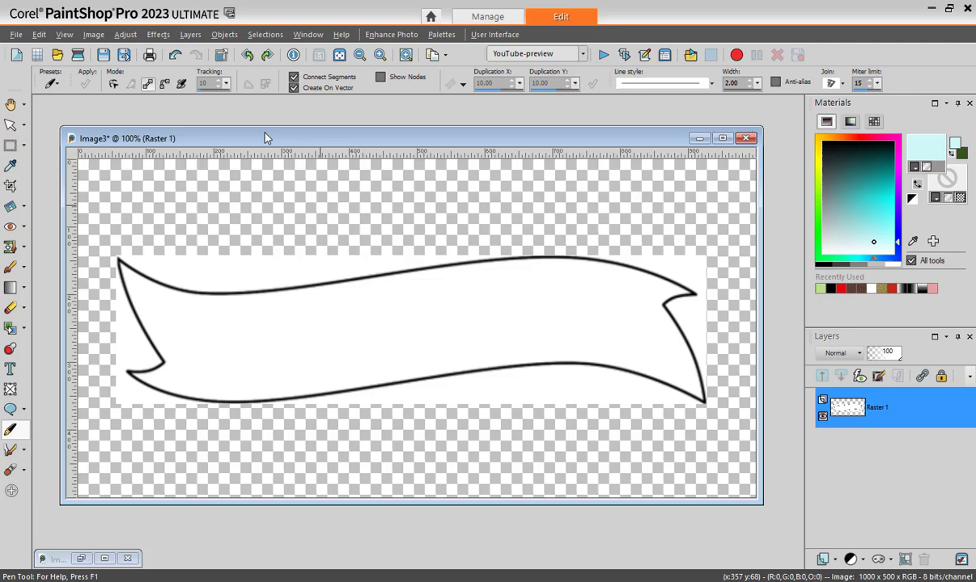
click(182, 87)
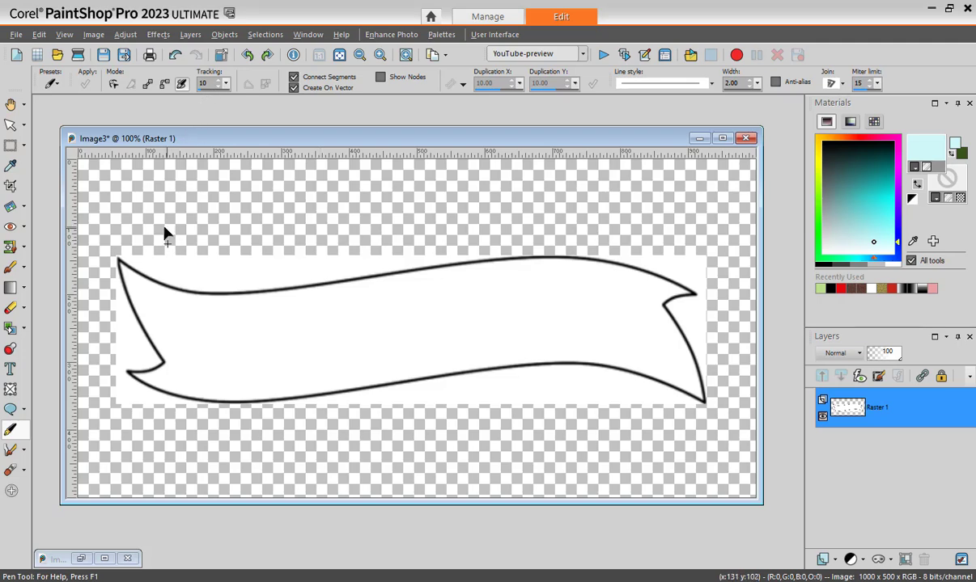
click(876, 139)
click(888, 193)
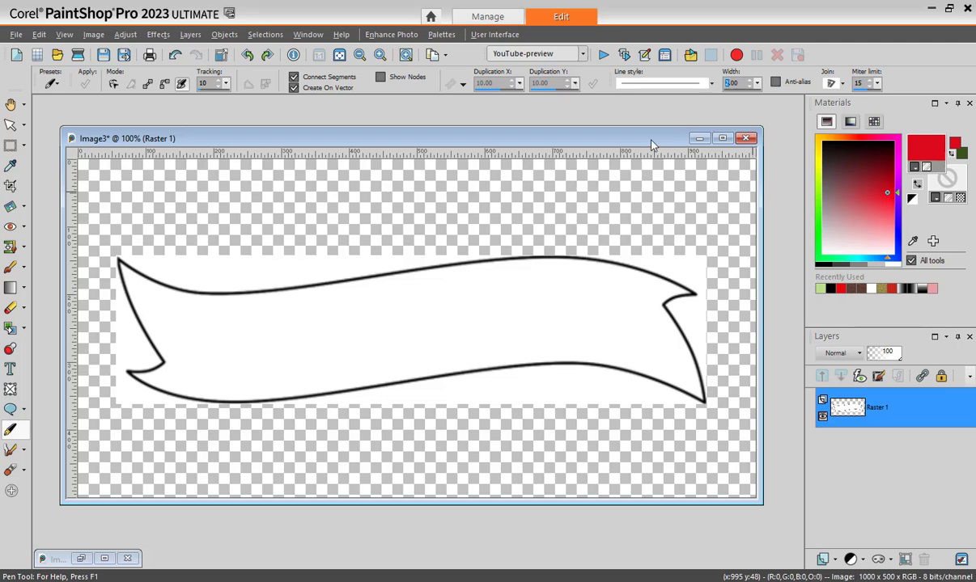
text(10)
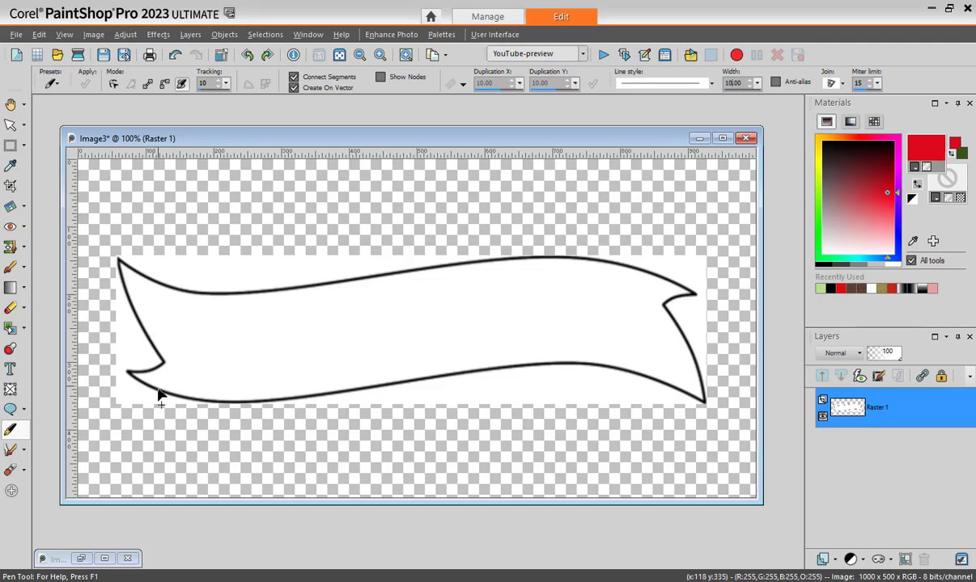
mouse_move(131, 377)
mouse_down()
mouse_move(203, 400)
mouse_move(284, 399)
mouse_move(549, 360)
mouse_move(609, 364)
mouse_move(701, 404)
mouse_up()
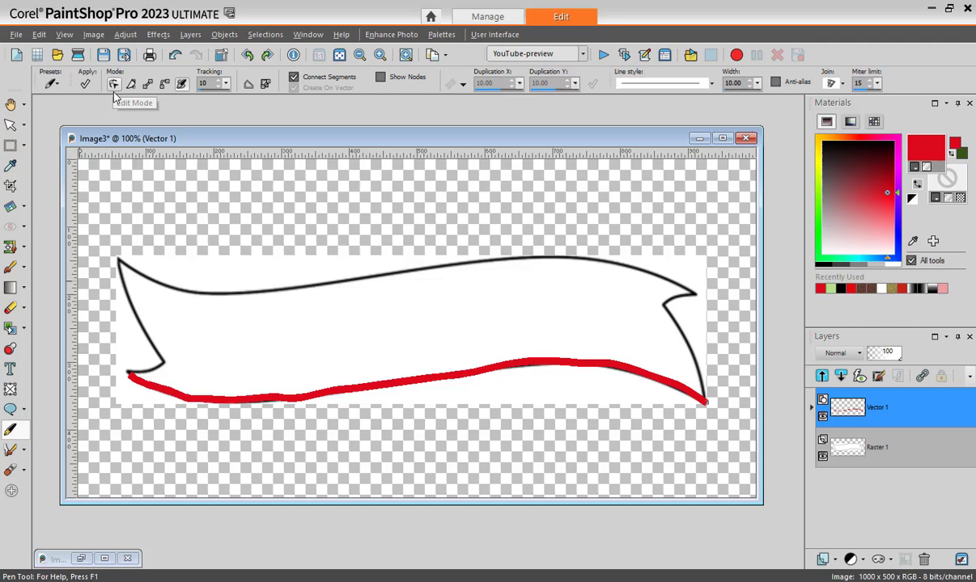
click(380, 77)
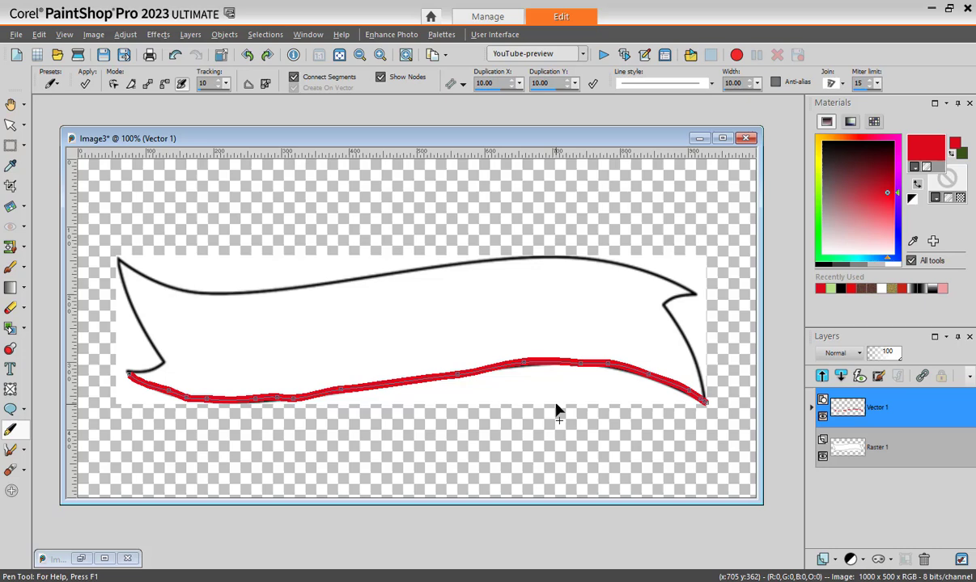
Step: Undo the red line and redraw a smoother freehand path along the banner's bottom edge
key(ctrl+shift+m)
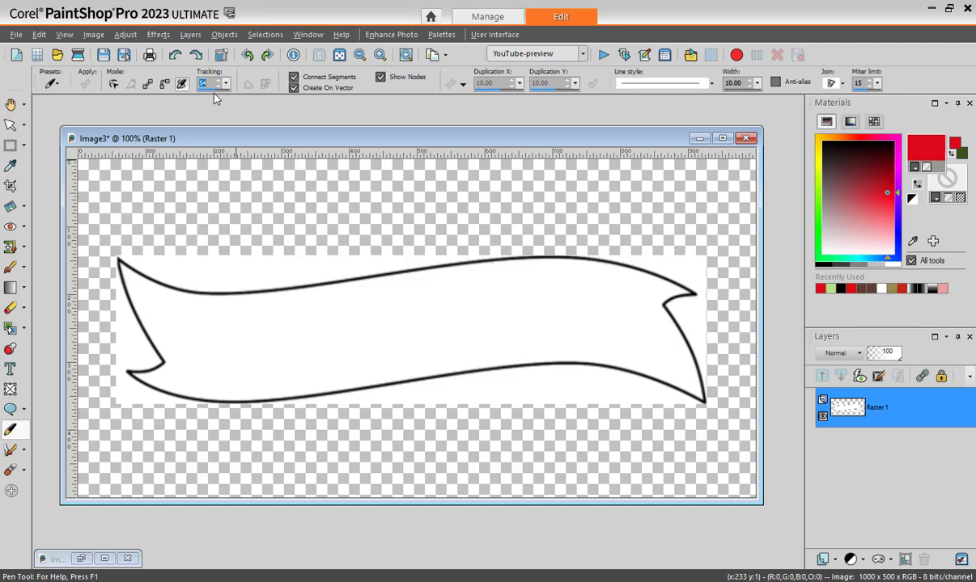
click(128, 375)
mouse_move(148, 389)
mouse_down()
mouse_move(211, 402)
mouse_move(276, 399)
mouse_move(573, 368)
mouse_move(706, 404)
mouse_up()
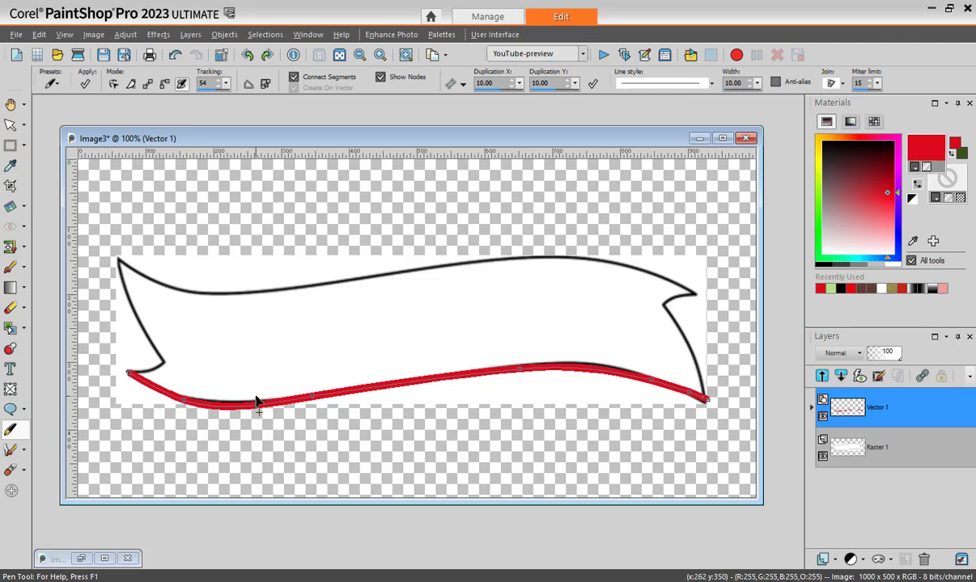
Step: Change the New Path's stroke colour to yellow in its properties
click(812, 411)
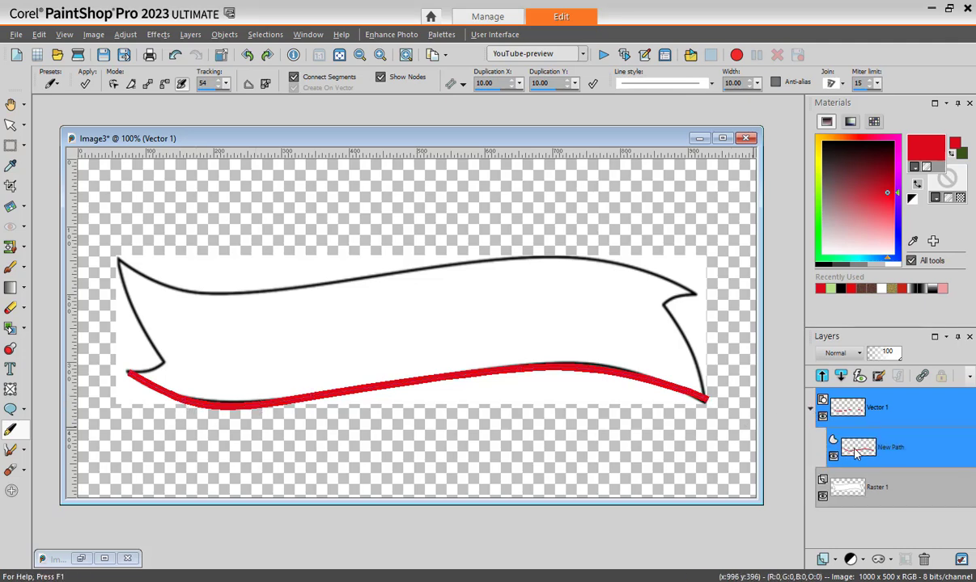
double_click(716, 356)
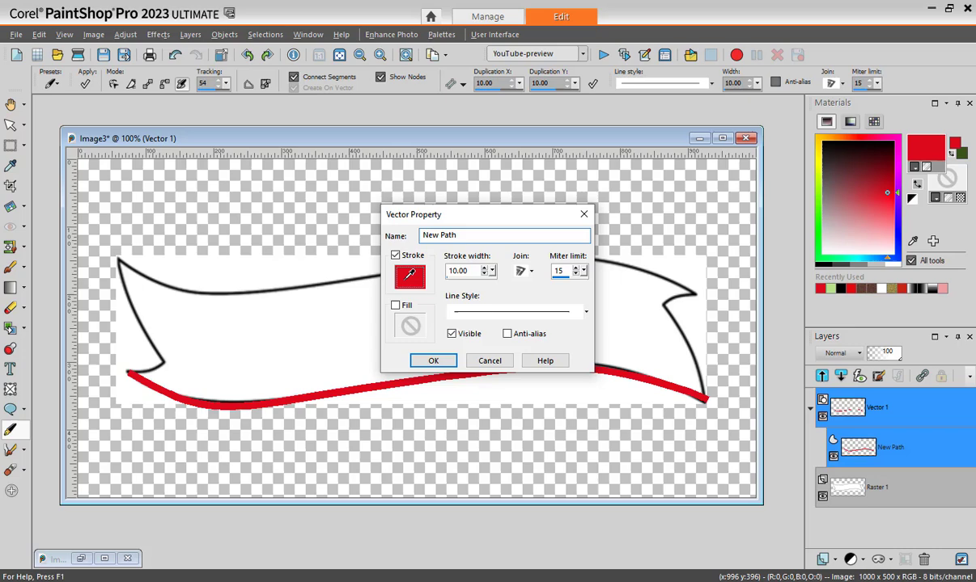
right_click(414, 281)
click(414, 276)
right_click(419, 283)
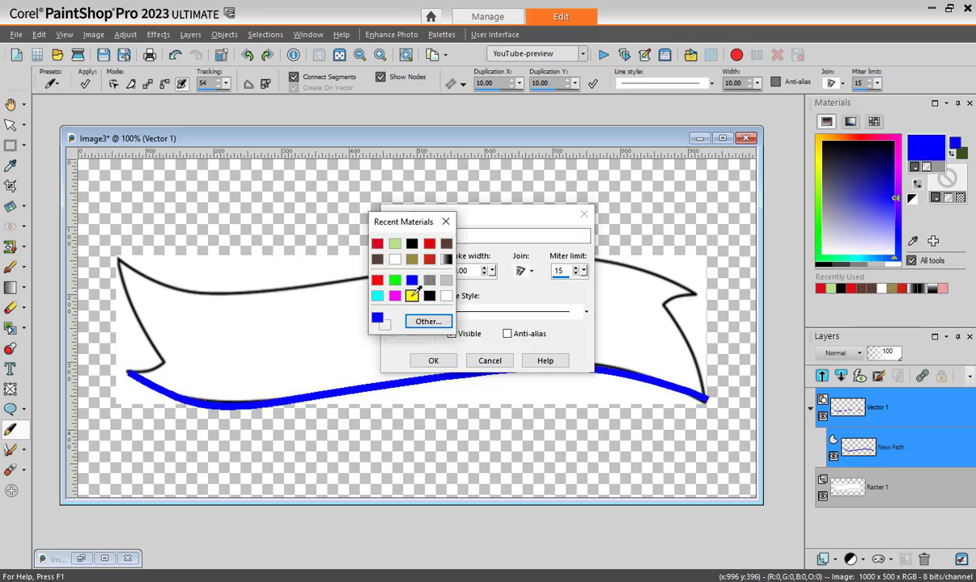
click(411, 296)
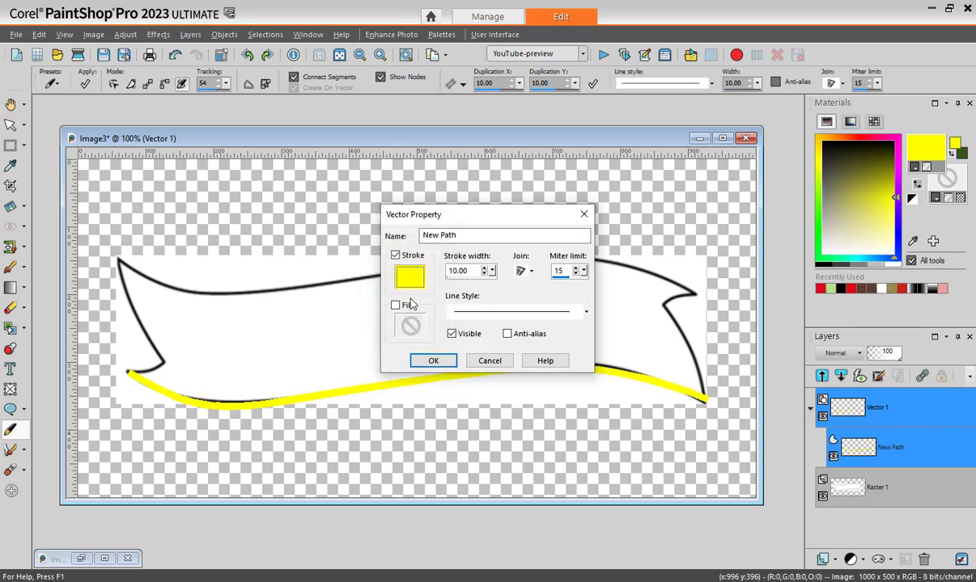
click(433, 360)
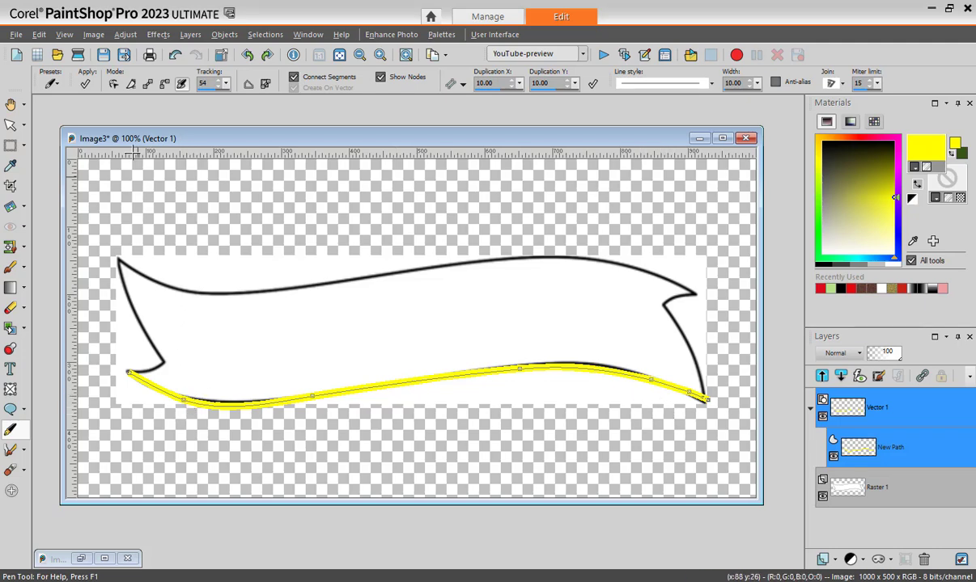
Step: In Edit Mode, add a node on the path's left part and nudge the right-end node
click(113, 84)
ctrl+click(183, 400)
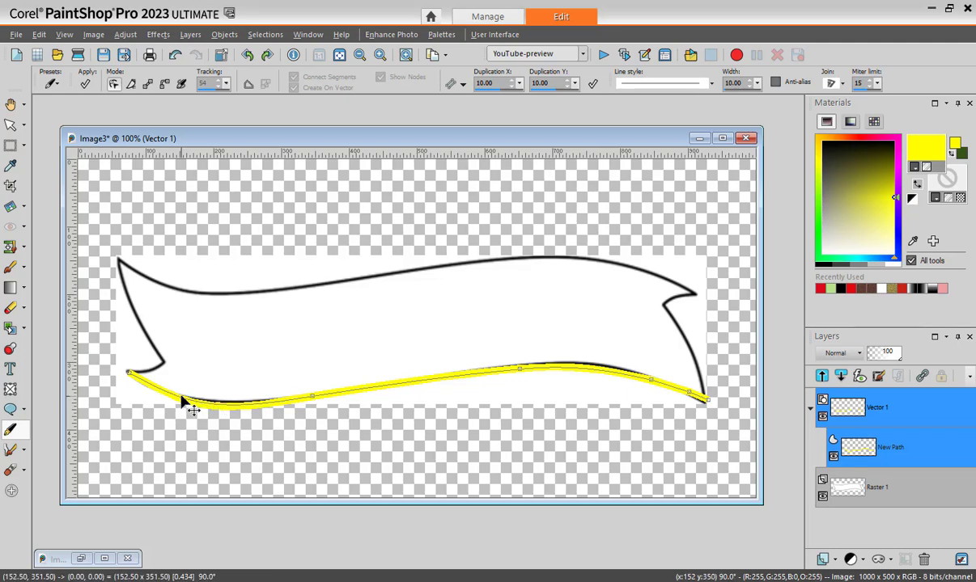
click(521, 369)
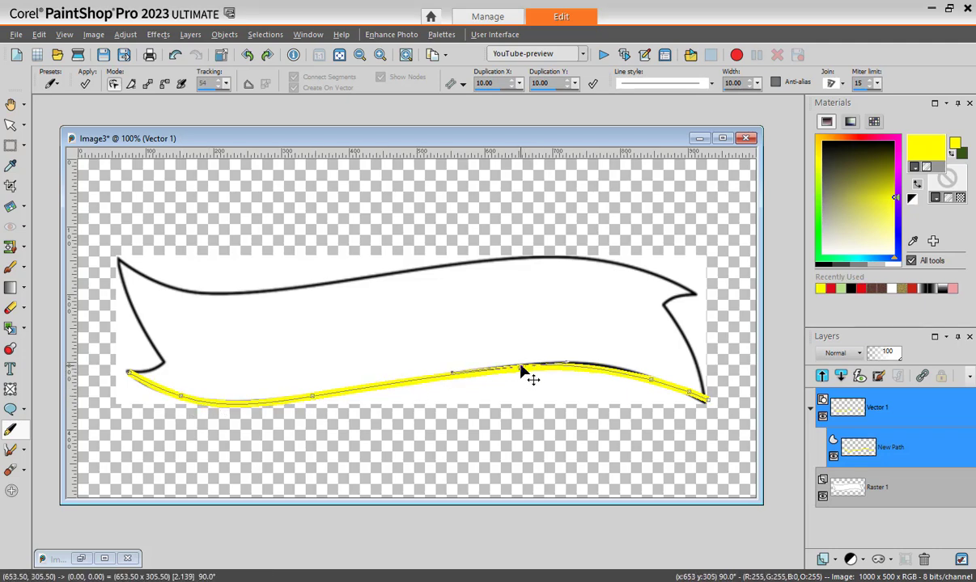
click(649, 381)
drag(648, 379, 639, 374)
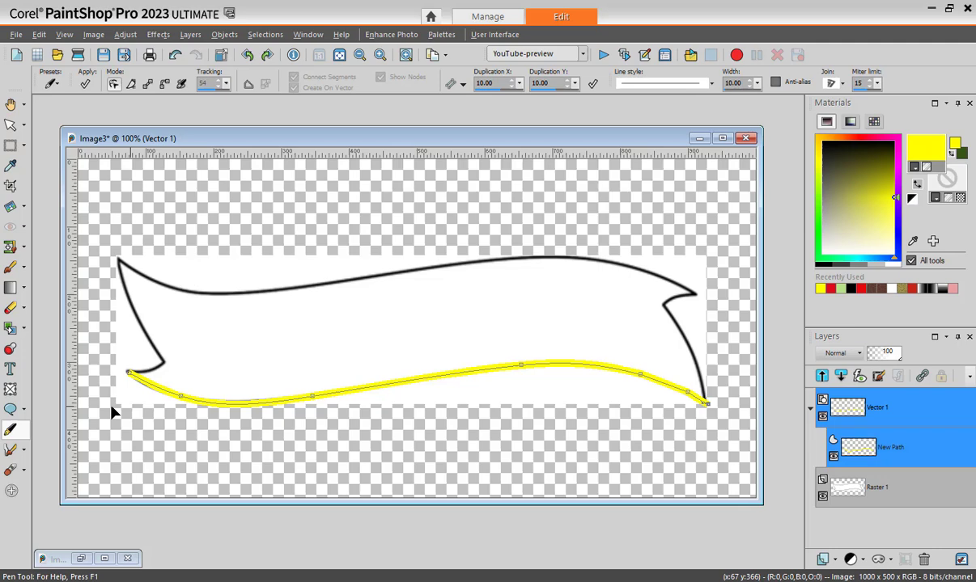
Step: Set the text fill to plain dark green #38571a with texture turned off
click(11, 369)
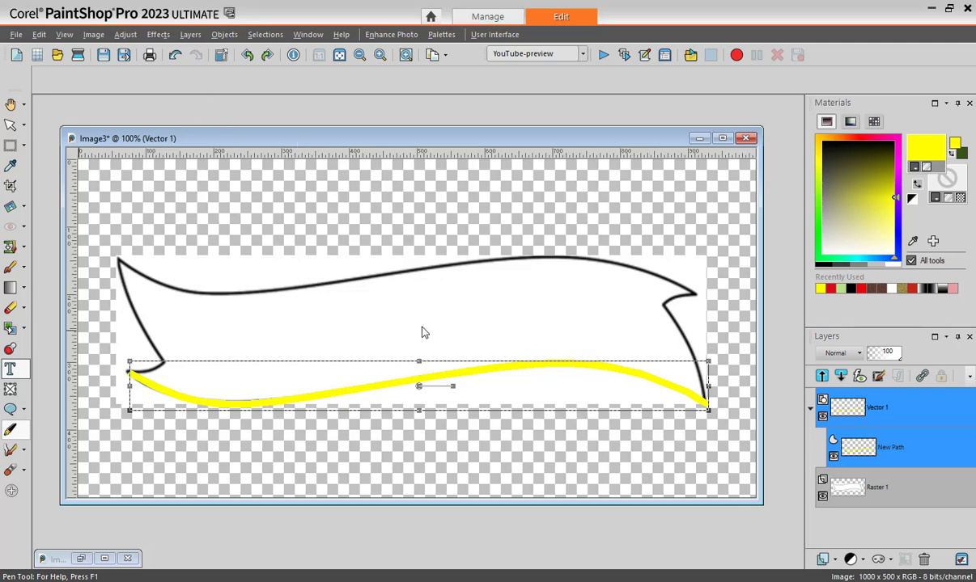
click(934, 199)
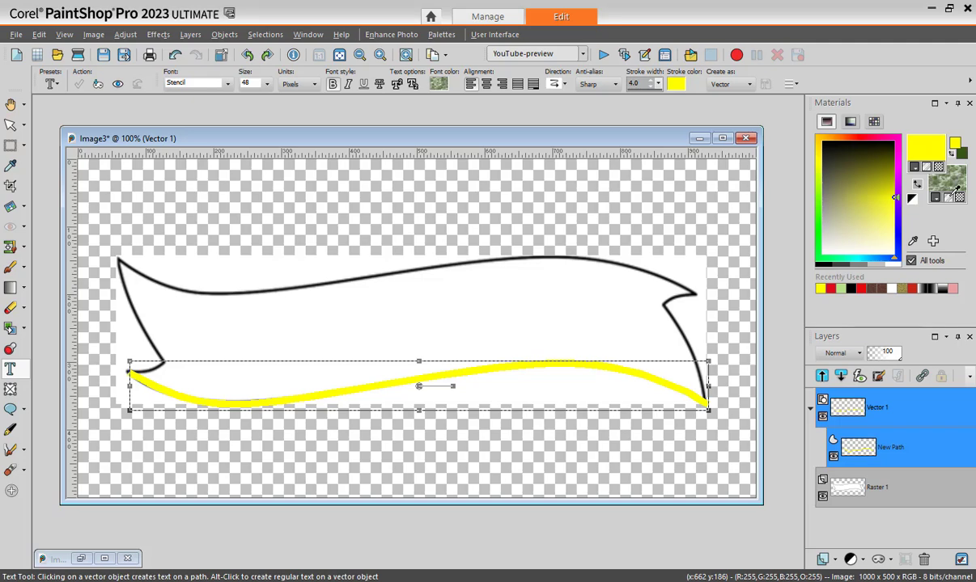
click(953, 186)
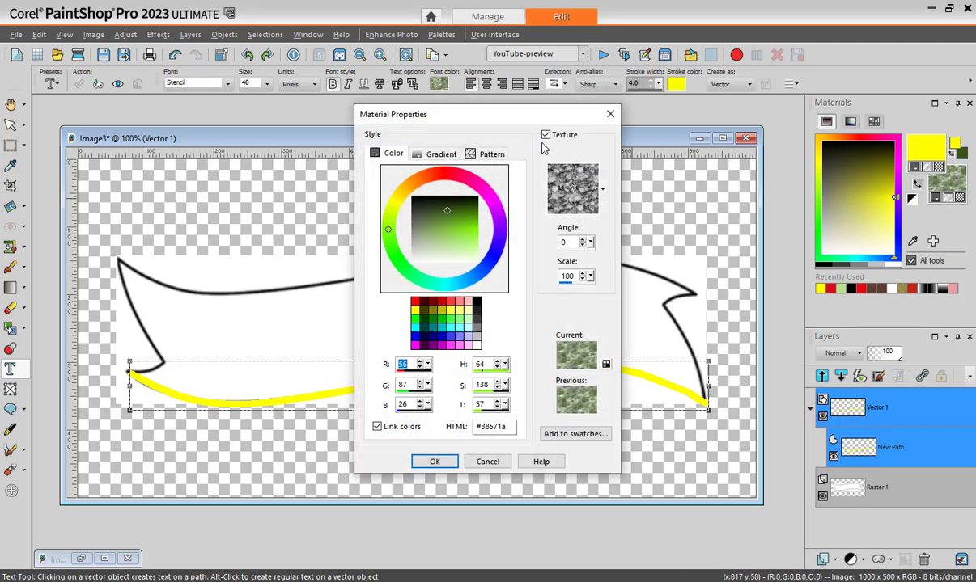
click(565, 134)
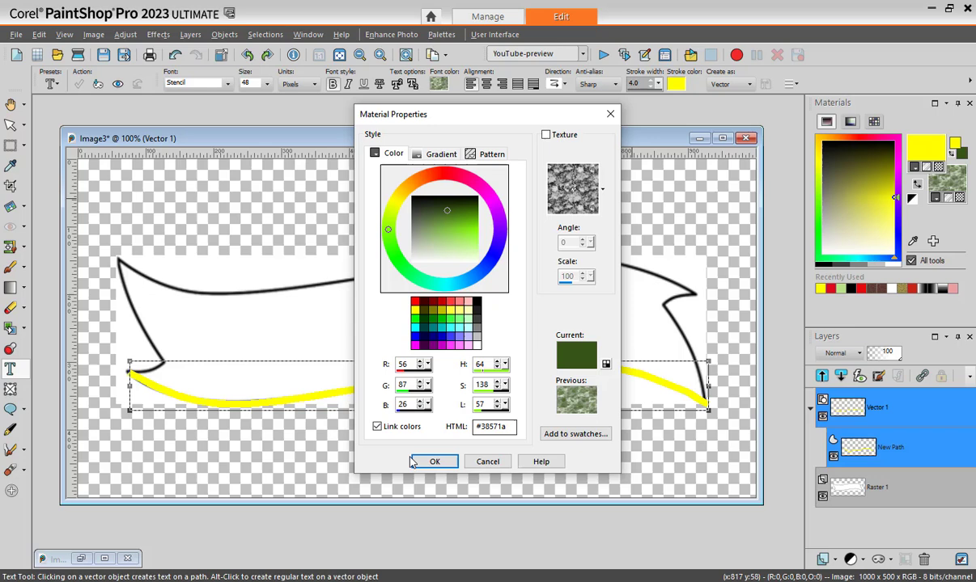
click(429, 461)
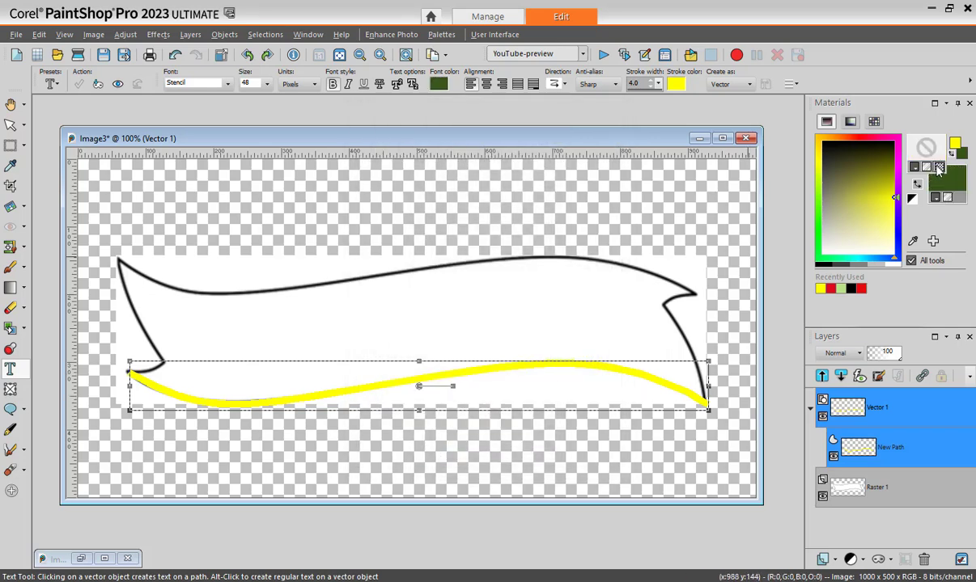
Step: Type 'ADD TEXT HERE' along the yellow path and select all of it
click(402, 374)
text(ADD TE)
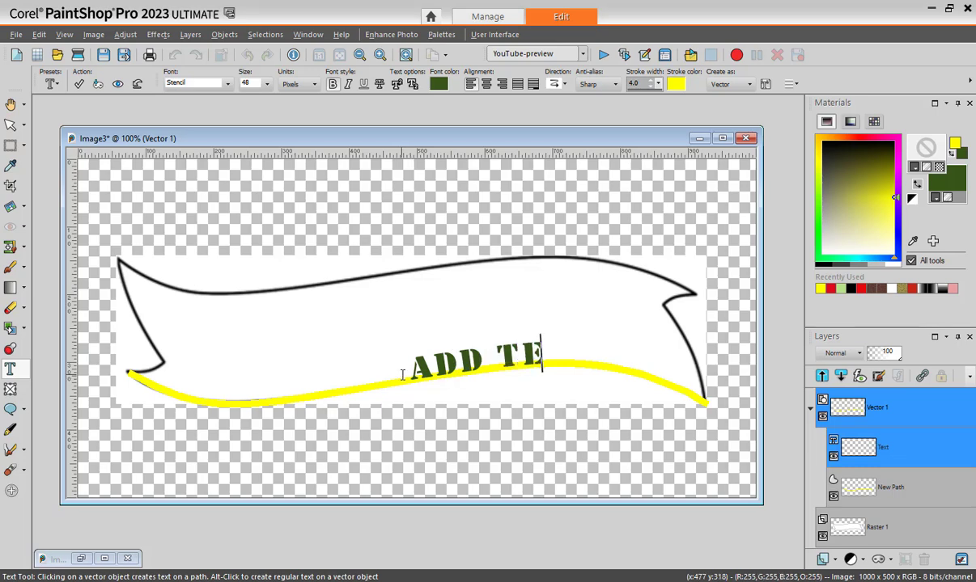
text(XT HERE)
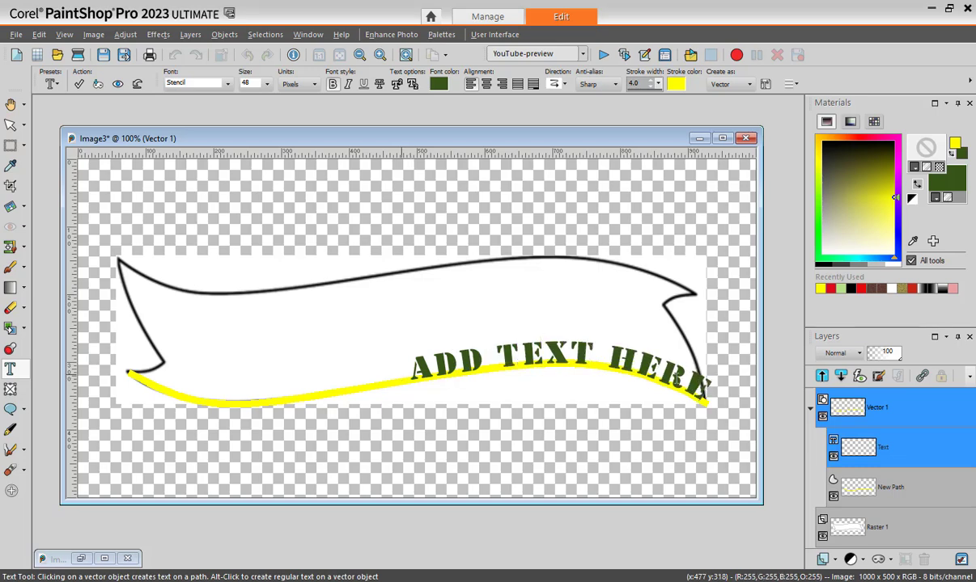
drag(705, 388, 340, 378)
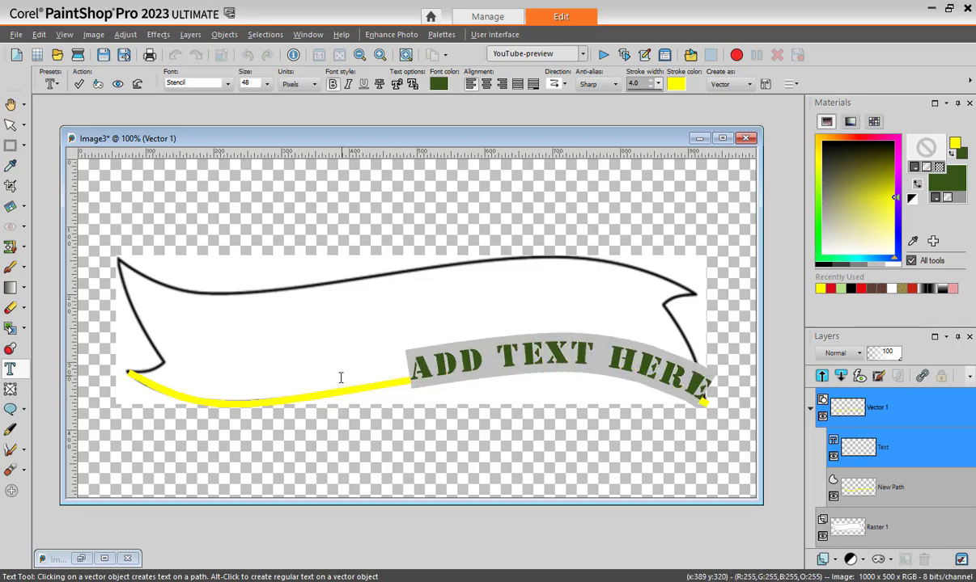
click(226, 83)
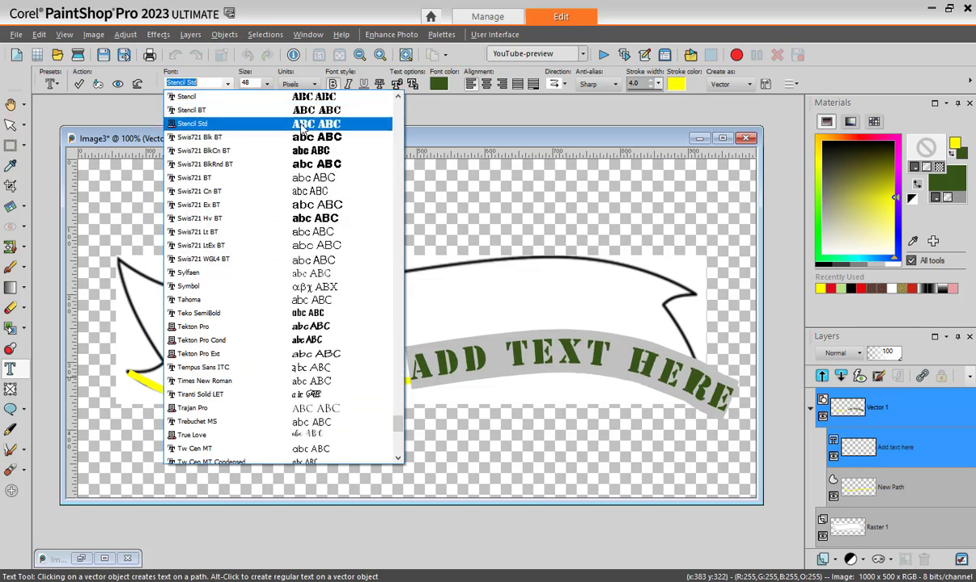
Step: Format the path text as Stencil Std, centre-aligned, at size 72
click(301, 126)
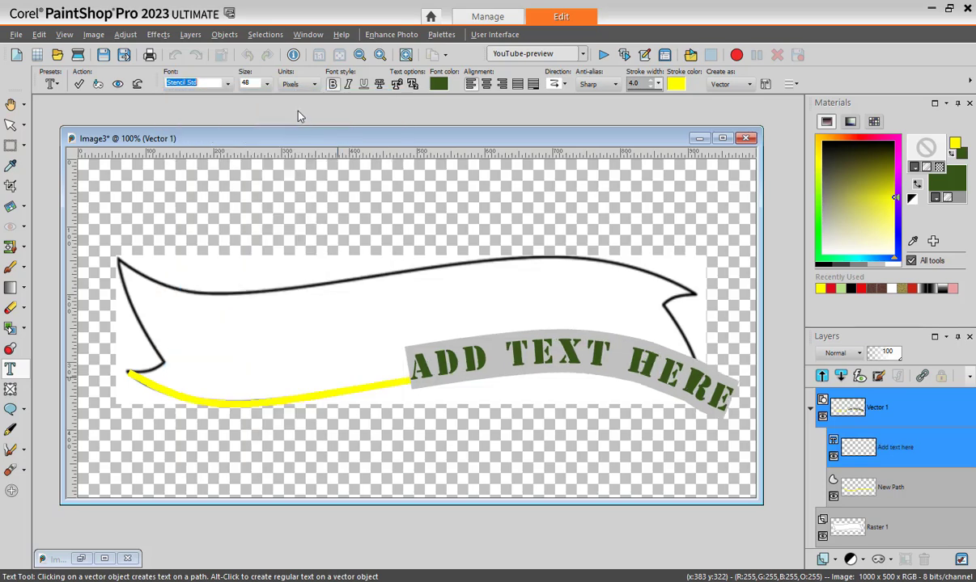
click(486, 84)
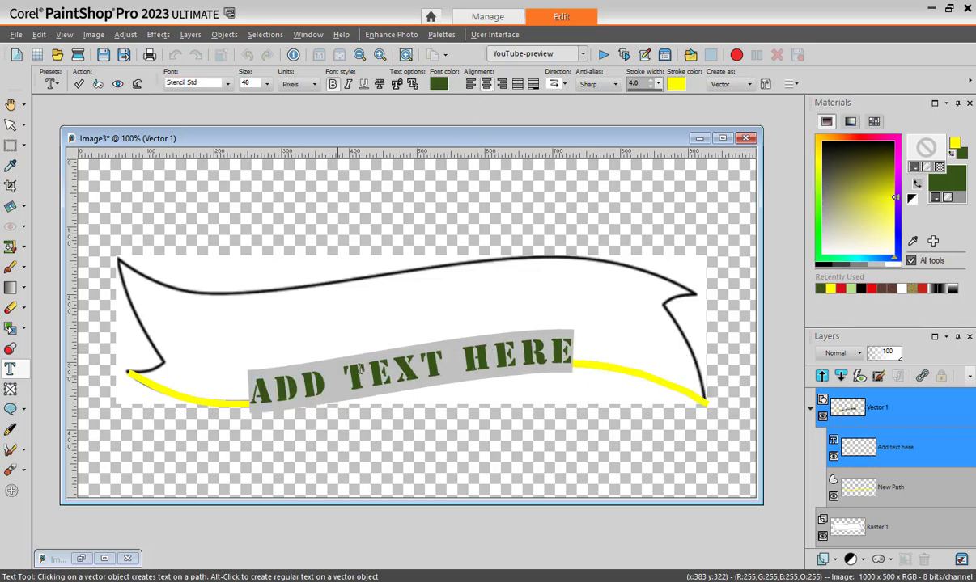
click(266, 83)
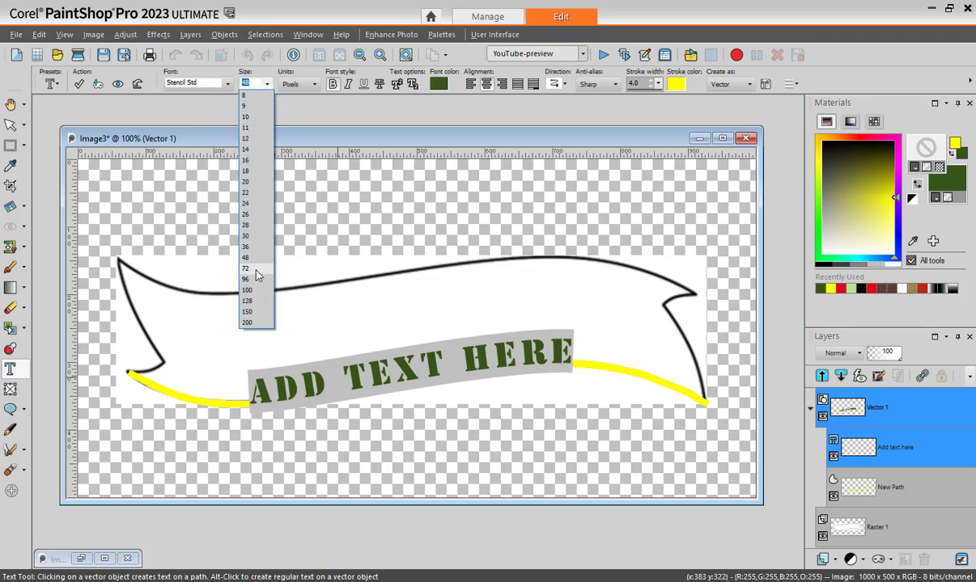
click(256, 270)
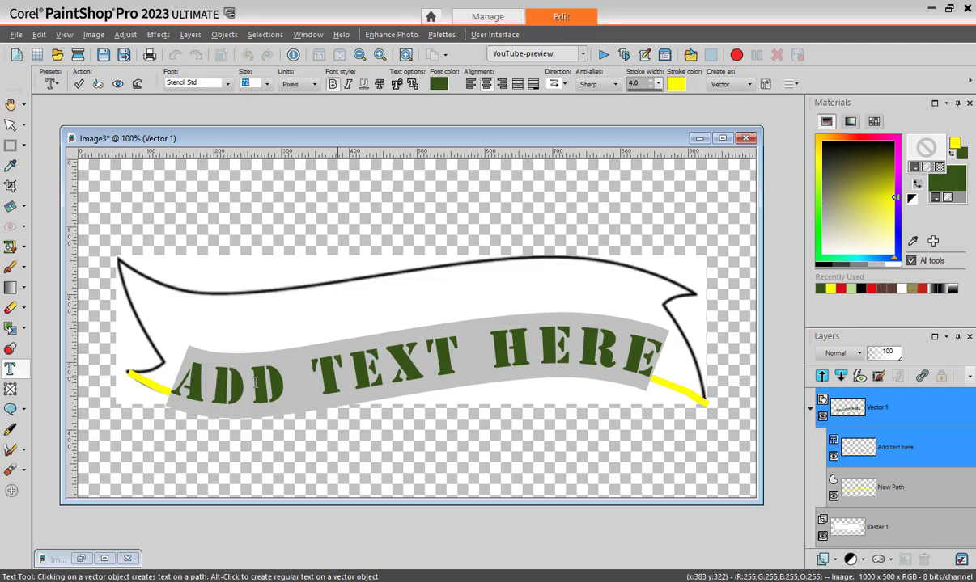
Step: In More Options, set the text kerning to 0 and the path offset to 50
click(796, 87)
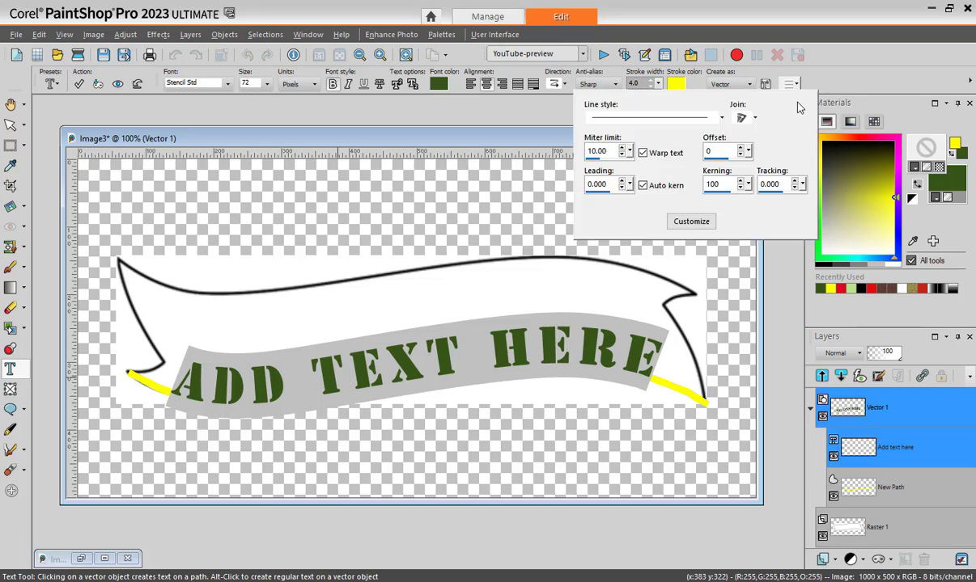
double_click(721, 184)
text(0)
key(Return)
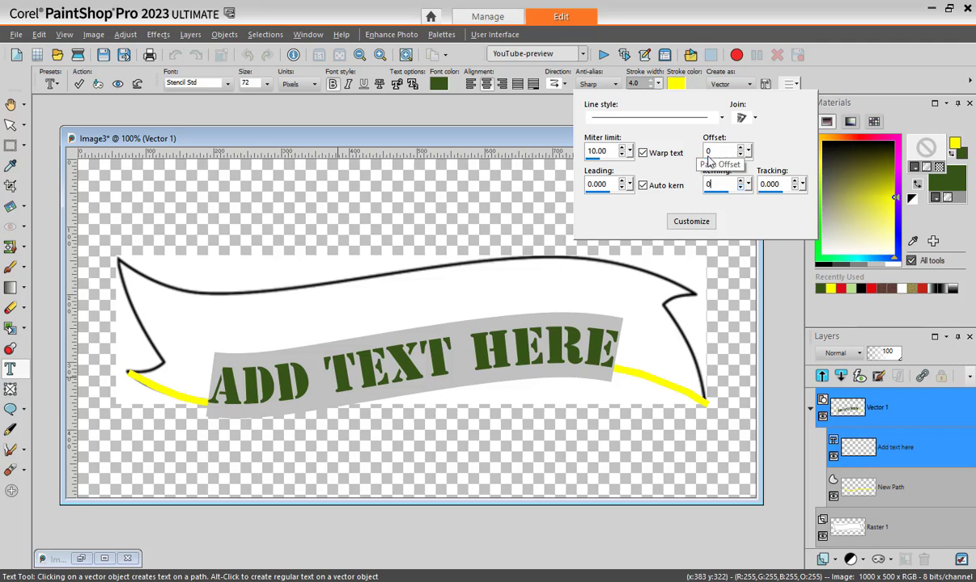
click(708, 155)
text(5)
key(Return)
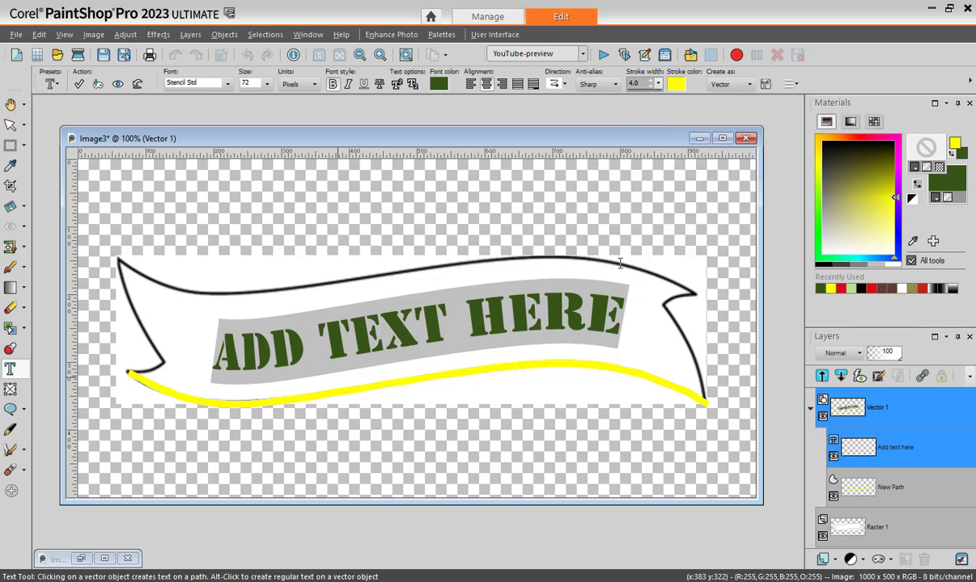
Step: Apply the text, hide the New Path layer, then undo the text off the banner
click(78, 84)
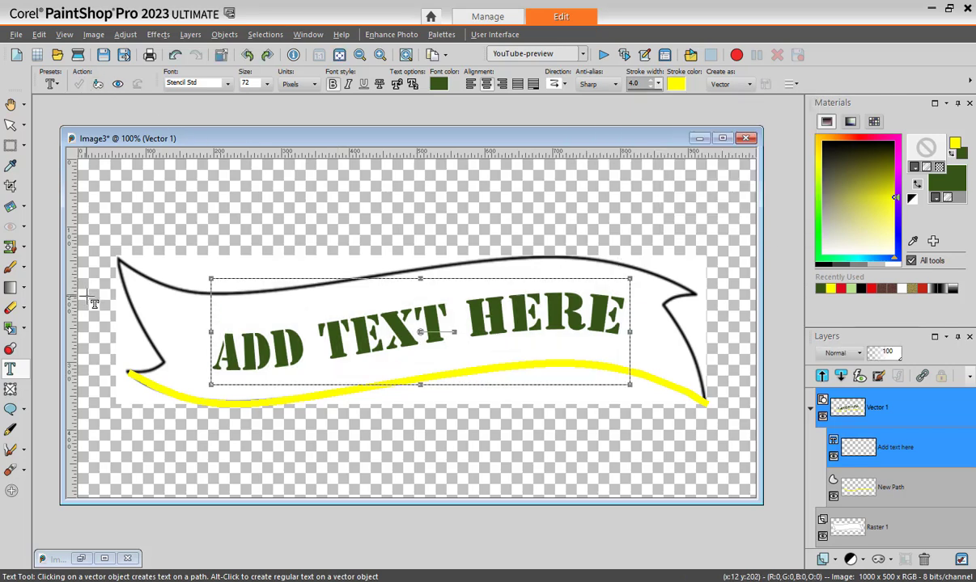
click(833, 496)
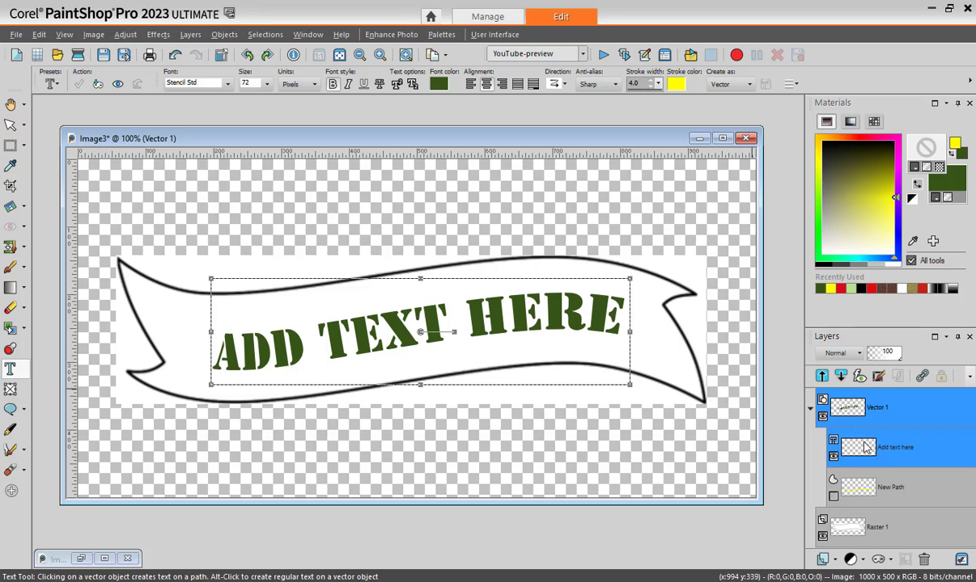
mouse_move(849, 468)
key(ctrl+z)
key(ctrl+z)
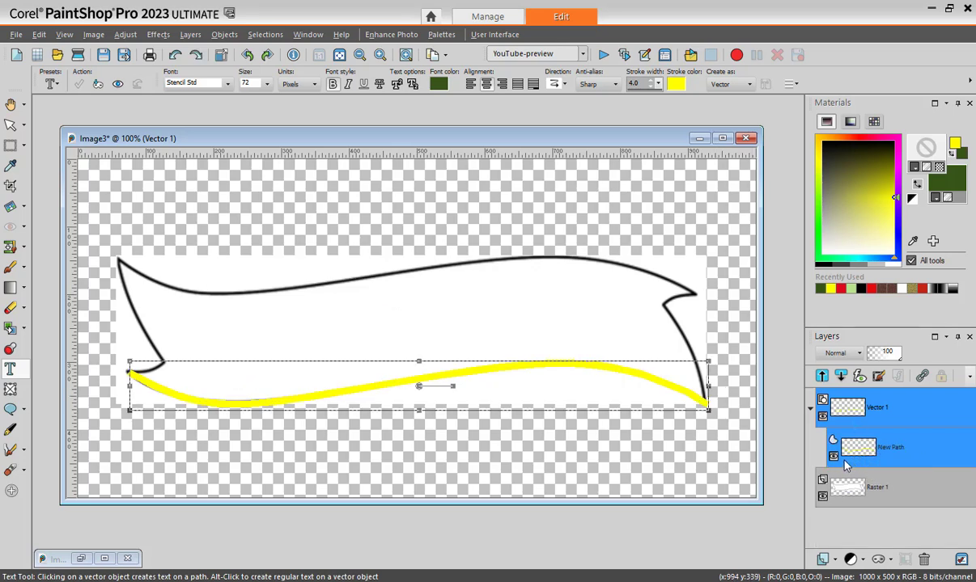
Step: Delete the New Path layer, select Vector 1, set a transparent fill and choose the Pen tool
click(922, 555)
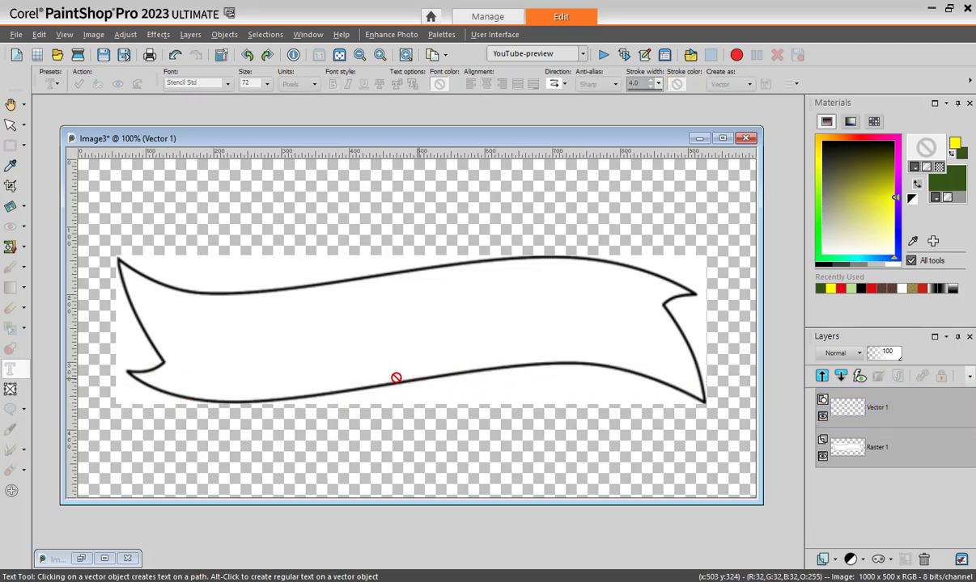
click(835, 408)
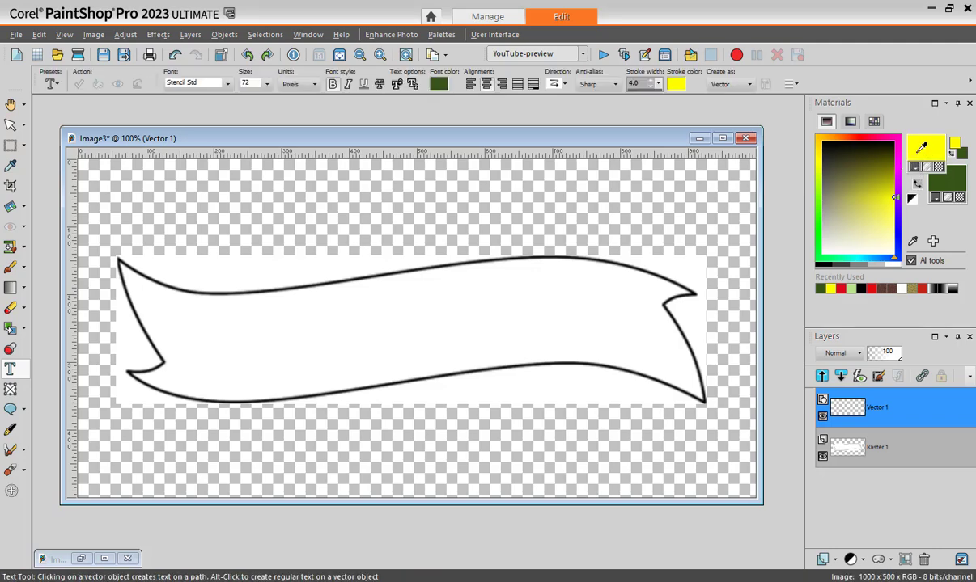
click(912, 186)
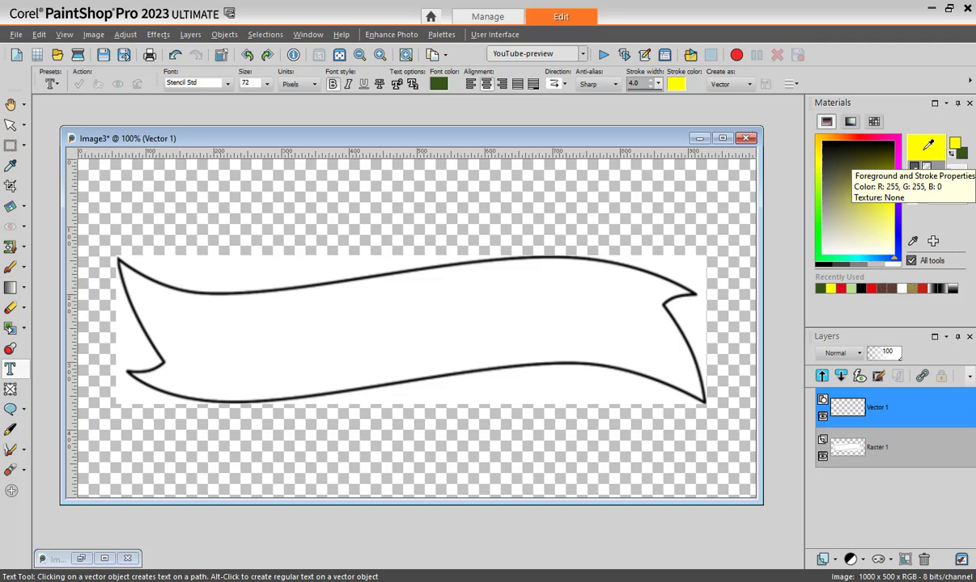
click(10, 430)
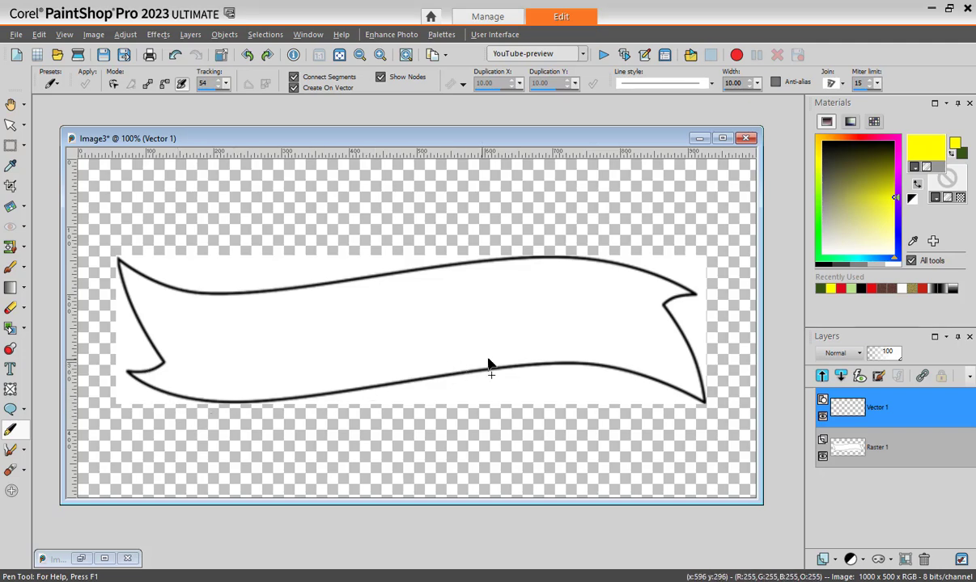
Step: Draw a five-node straight-line polyline along the banner's lower edge, left tip to right tip
click(148, 85)
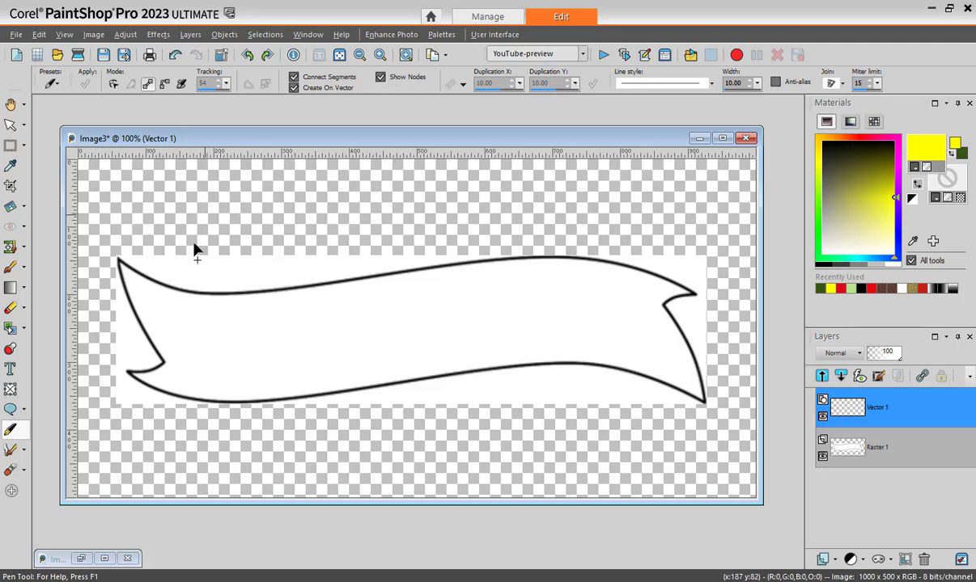
click(128, 374)
click(240, 402)
click(419, 380)
click(572, 365)
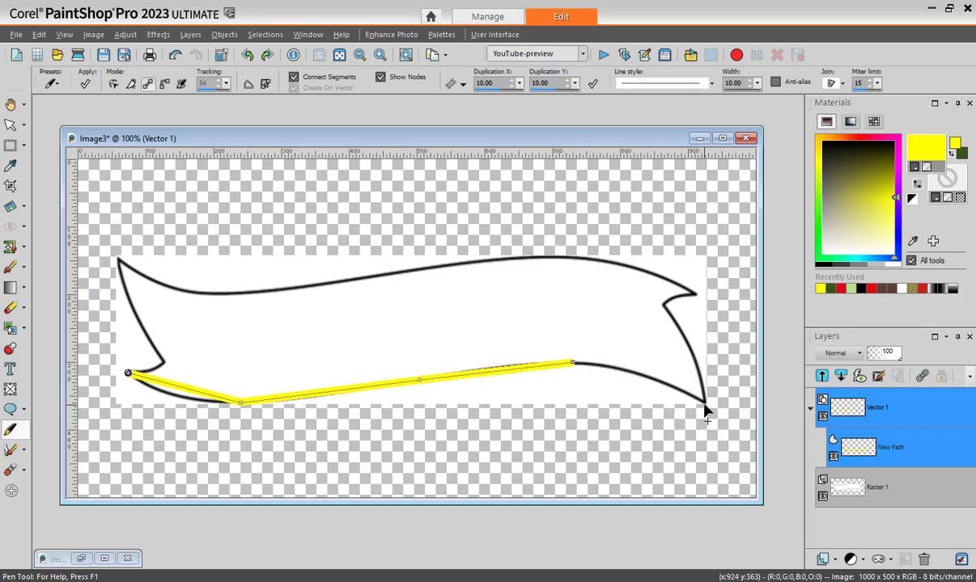
click(704, 402)
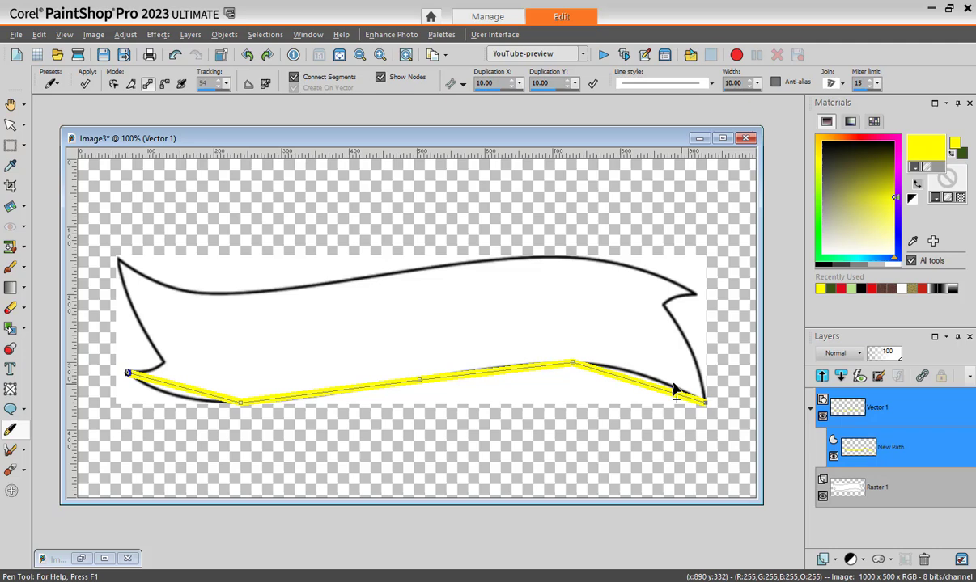
Step: Set all the yellow path's nodes to Symmetric, then pull a curve handle from the start node
click(113, 85)
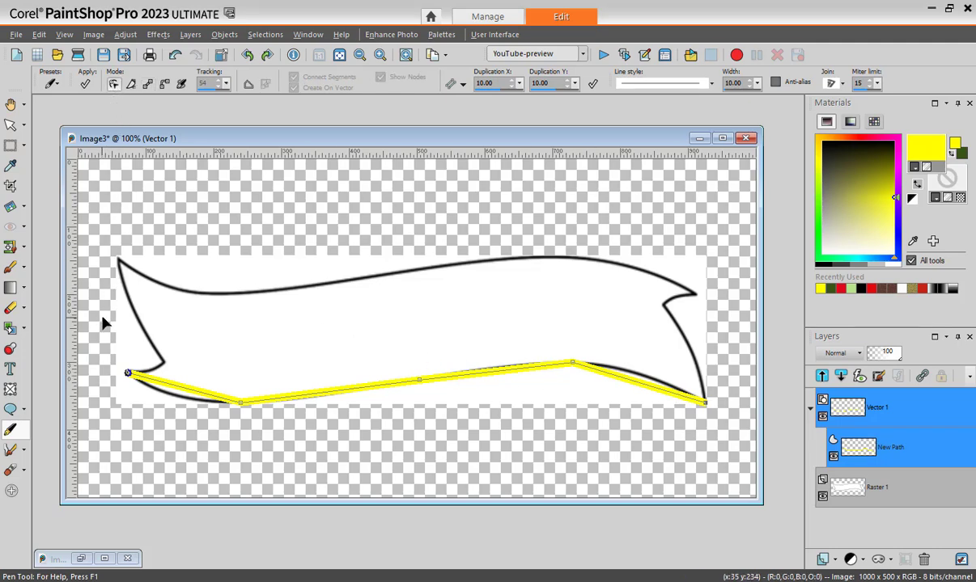
drag(104, 344, 724, 442)
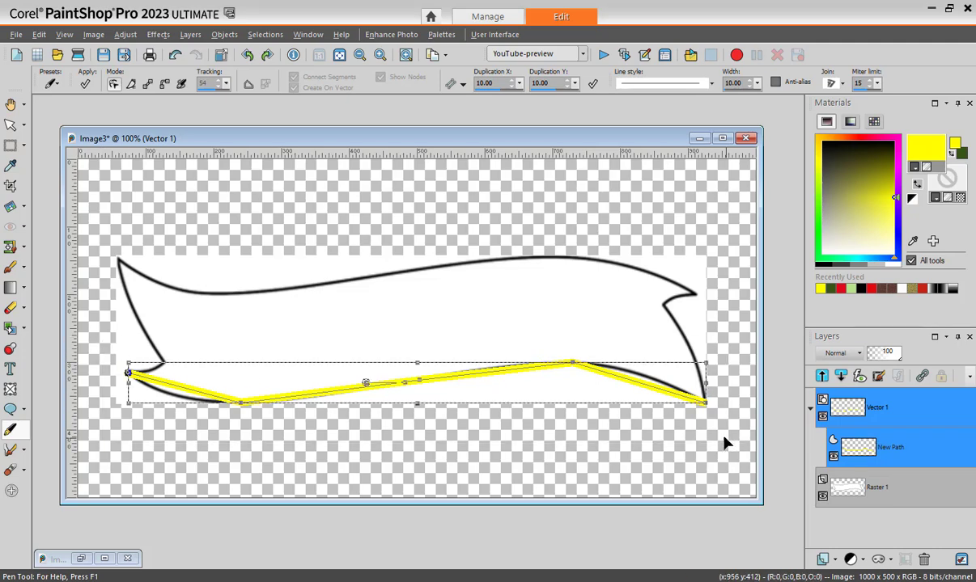
right_click(684, 400)
right_click(694, 400)
right_click(693, 400)
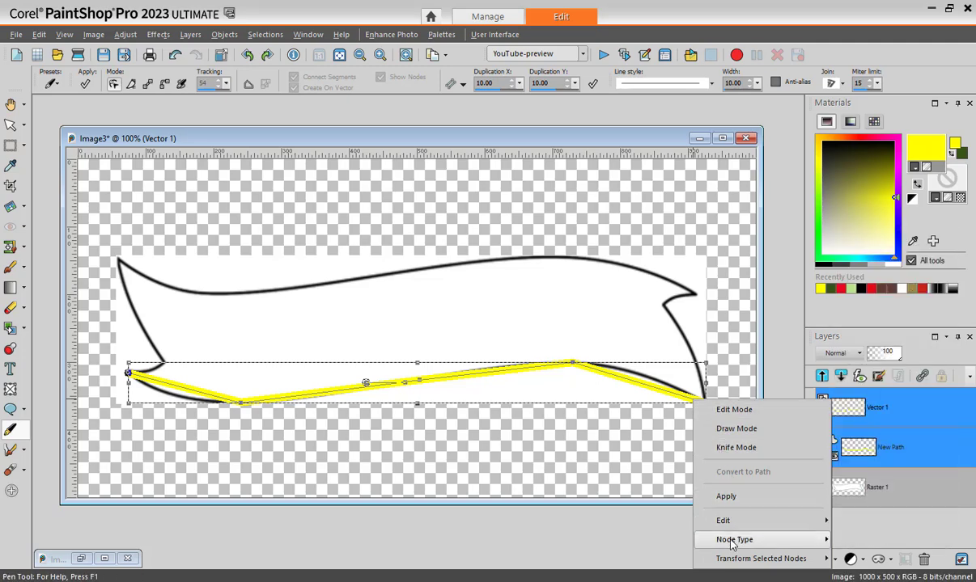
mouse_move(730, 547)
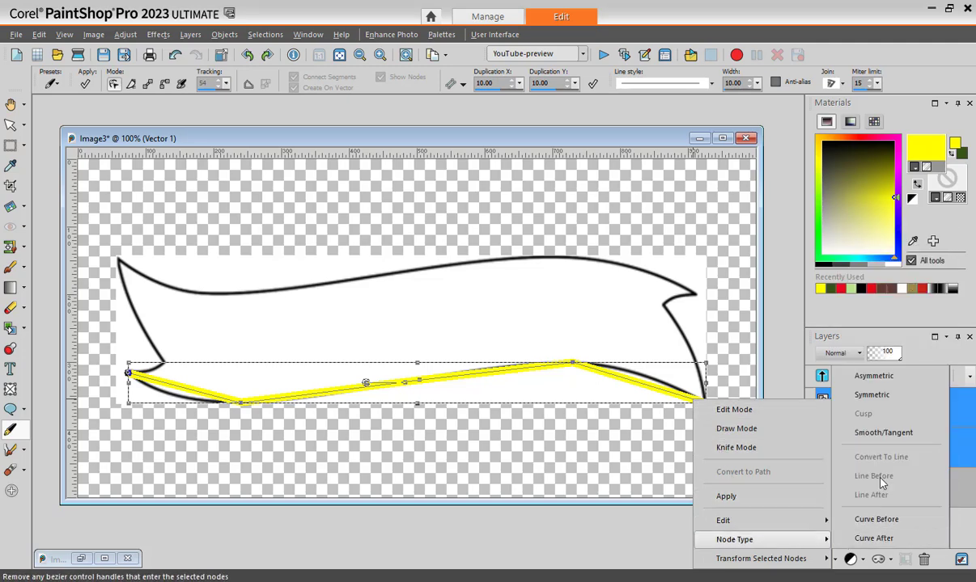
click(871, 395)
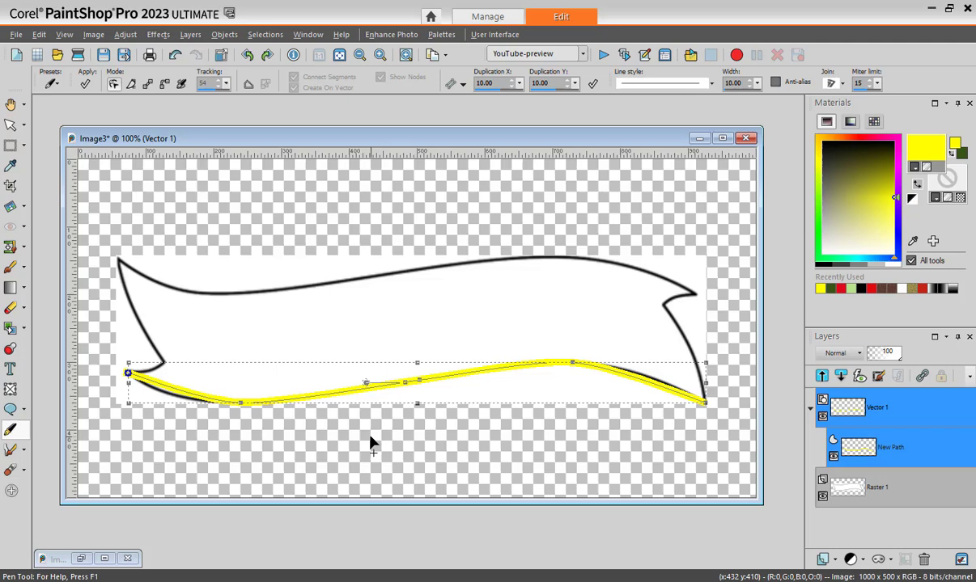
click(347, 407)
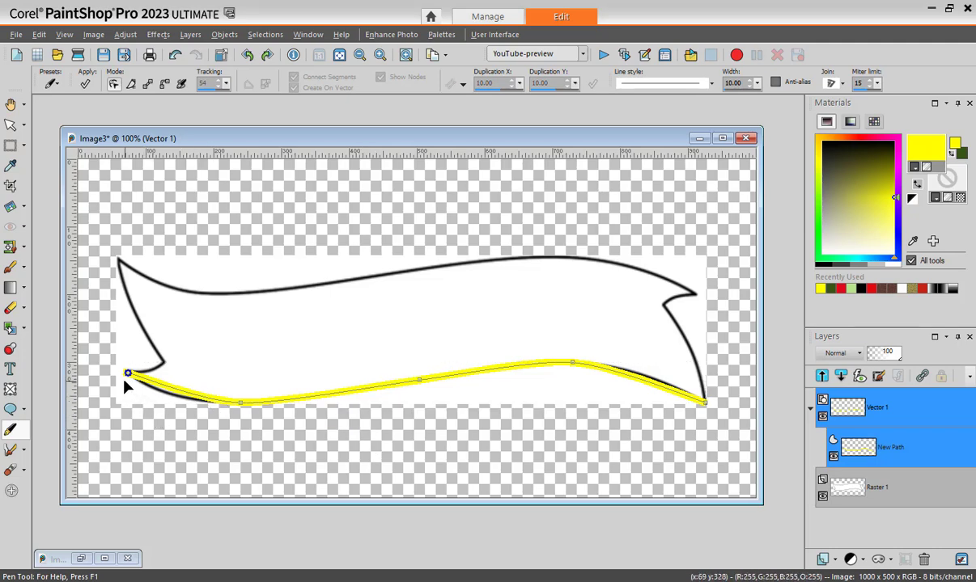
drag(128, 373, 107, 391)
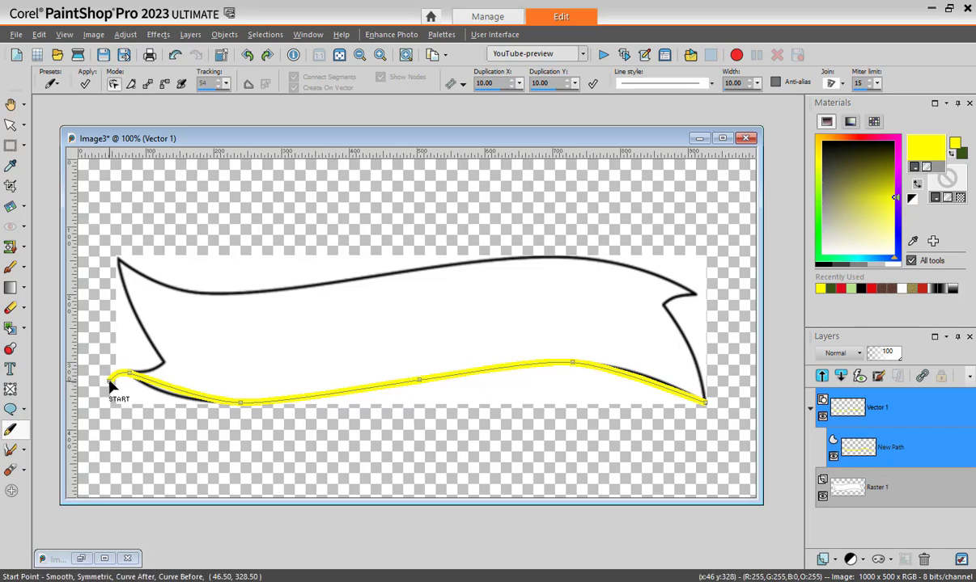
Step: Merge the doubled start nodes and move the start node onto the banner's left tip
right_click(109, 383)
mouse_move(143, 509)
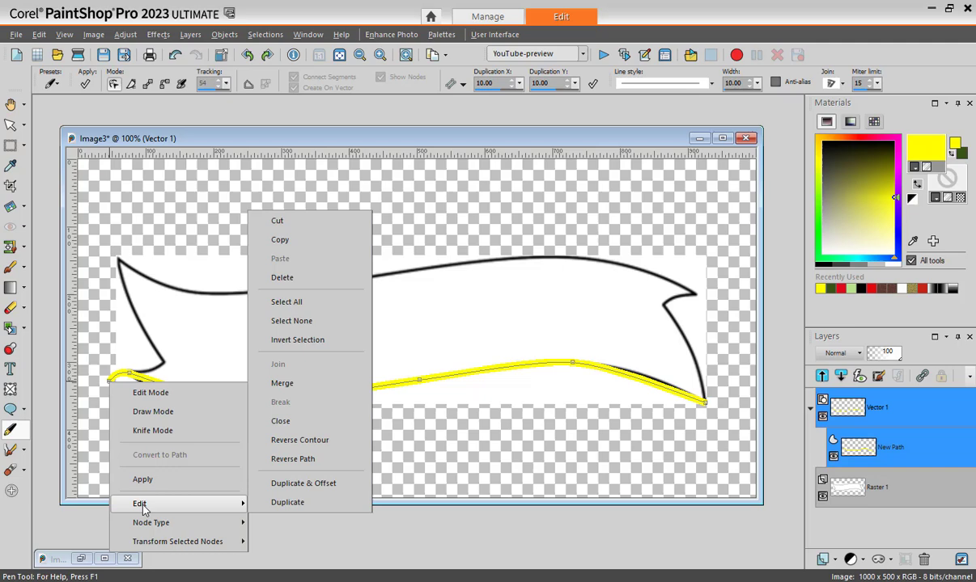
click(282, 386)
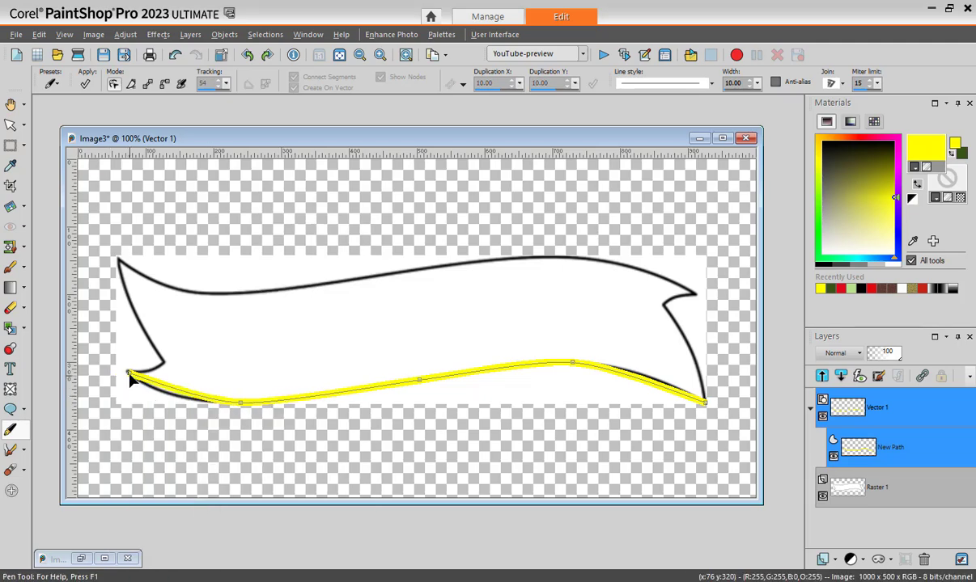
drag(129, 377, 154, 392)
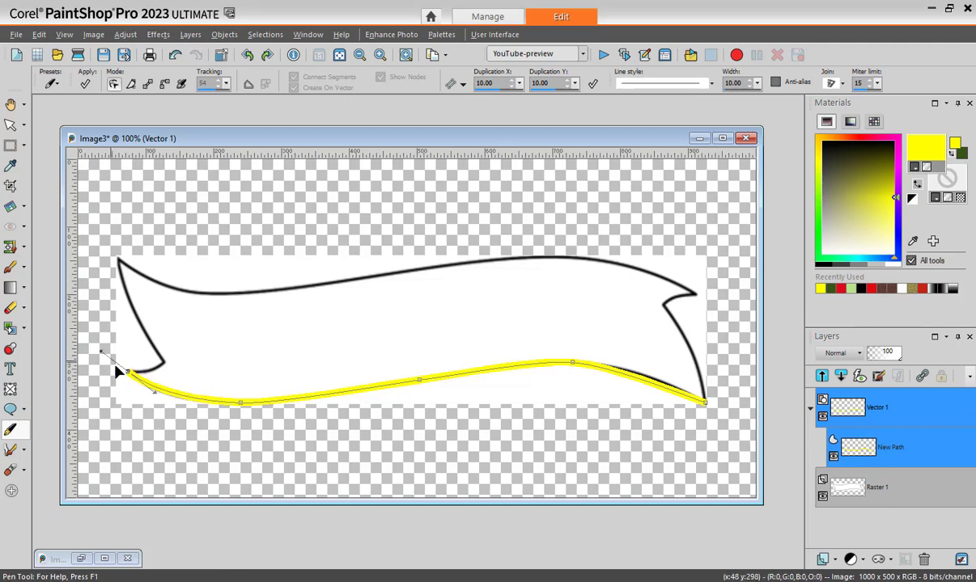
Step: Nudge the right-hump node up and reshape the curve's end to hug the right tip
click(574, 365)
drag(573, 367, 575, 363)
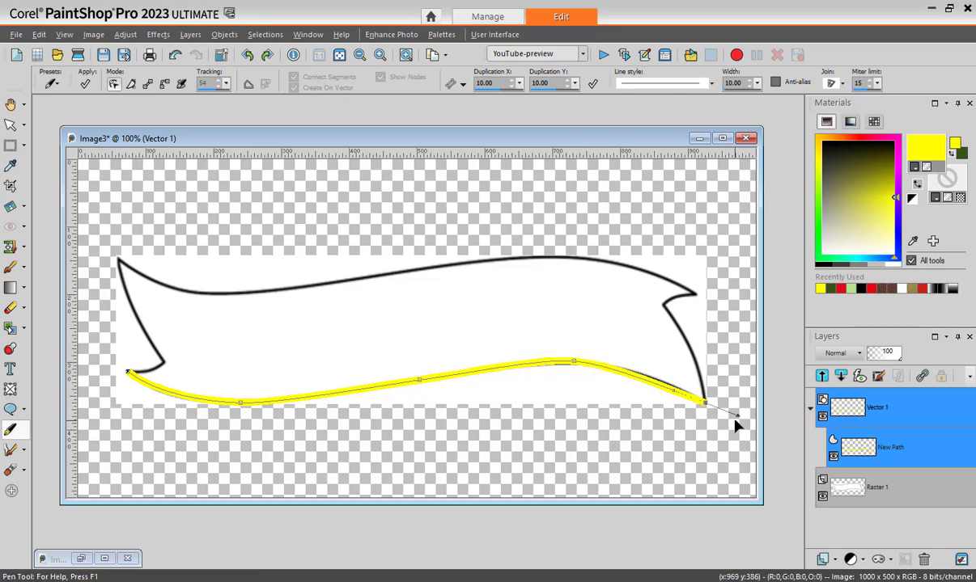
drag(737, 416, 739, 426)
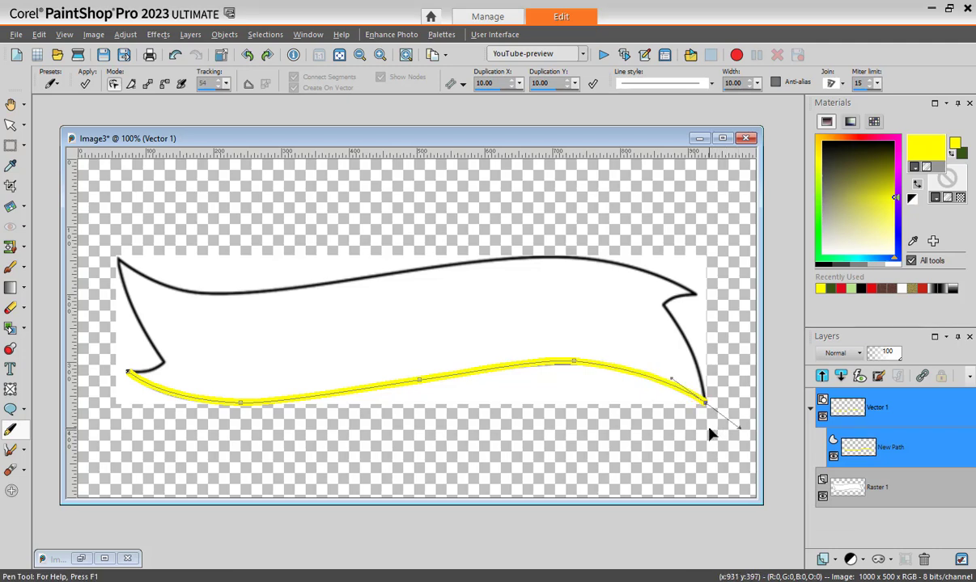